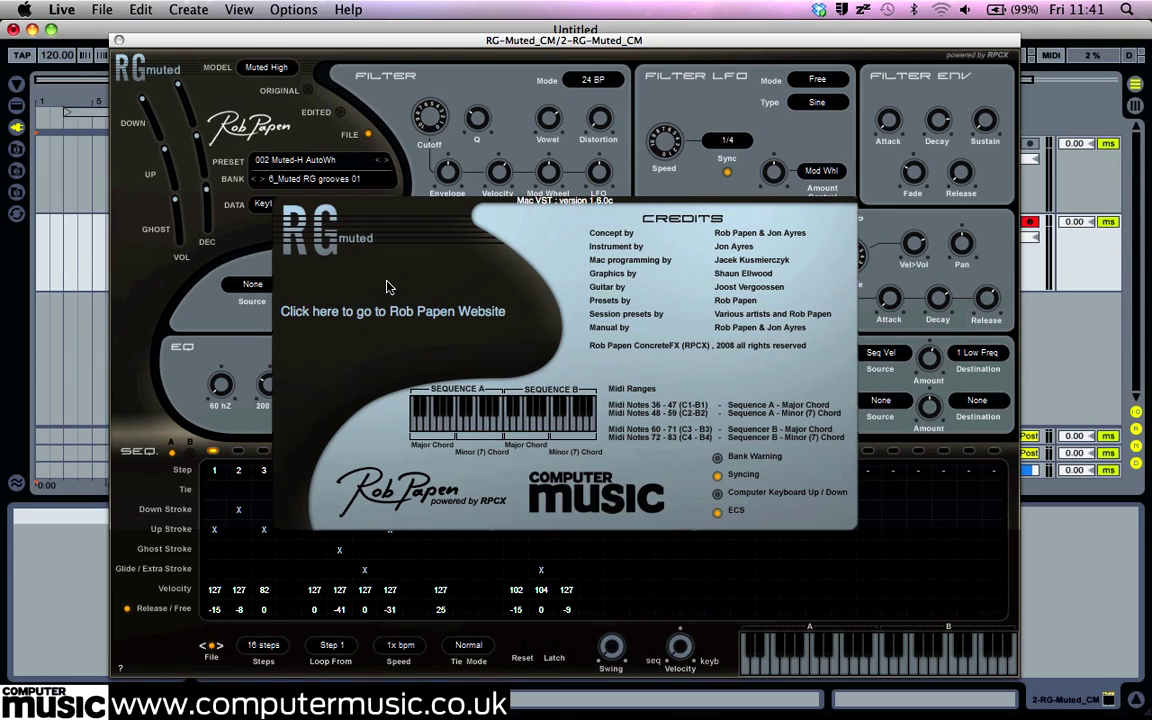
Close the credits and browse forward through the presets to 007 Muted-L DisMe.
click(631, 302)
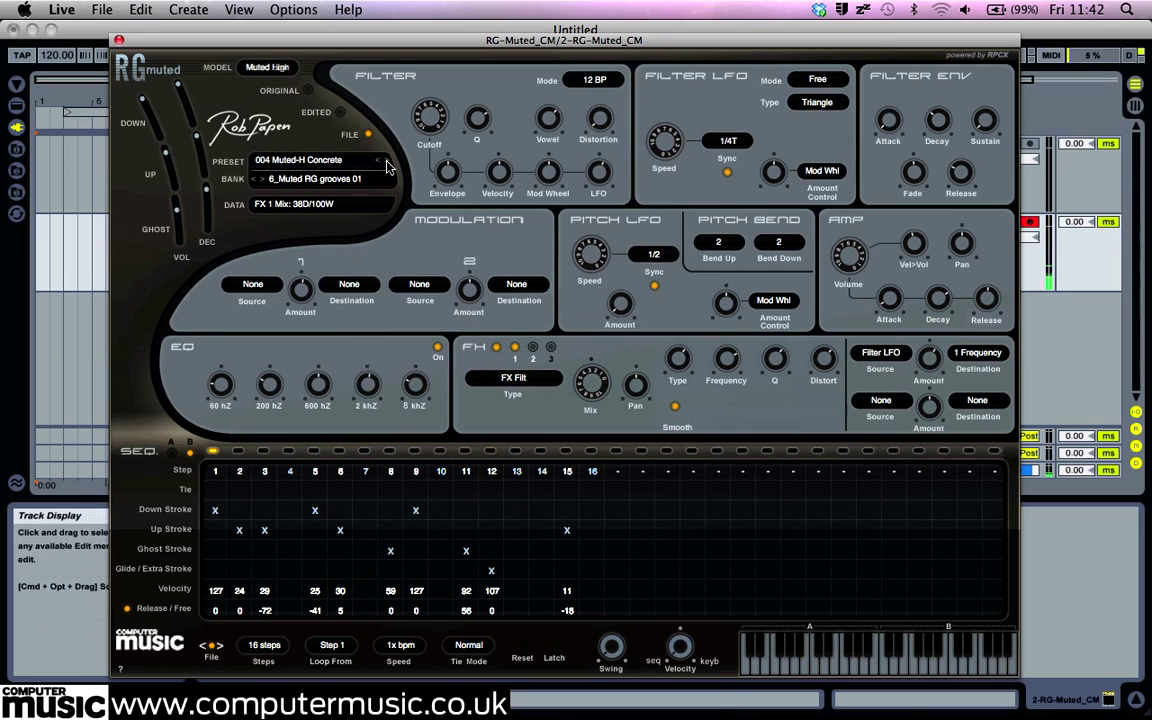
click(385, 161)
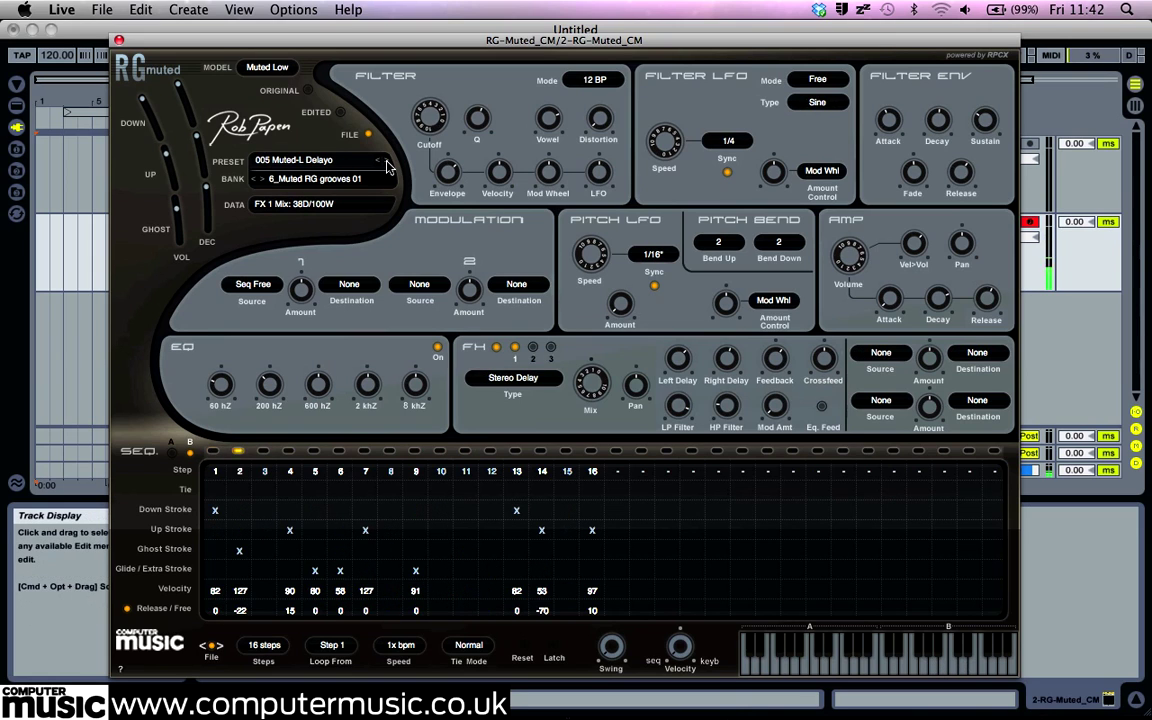
click(384, 161)
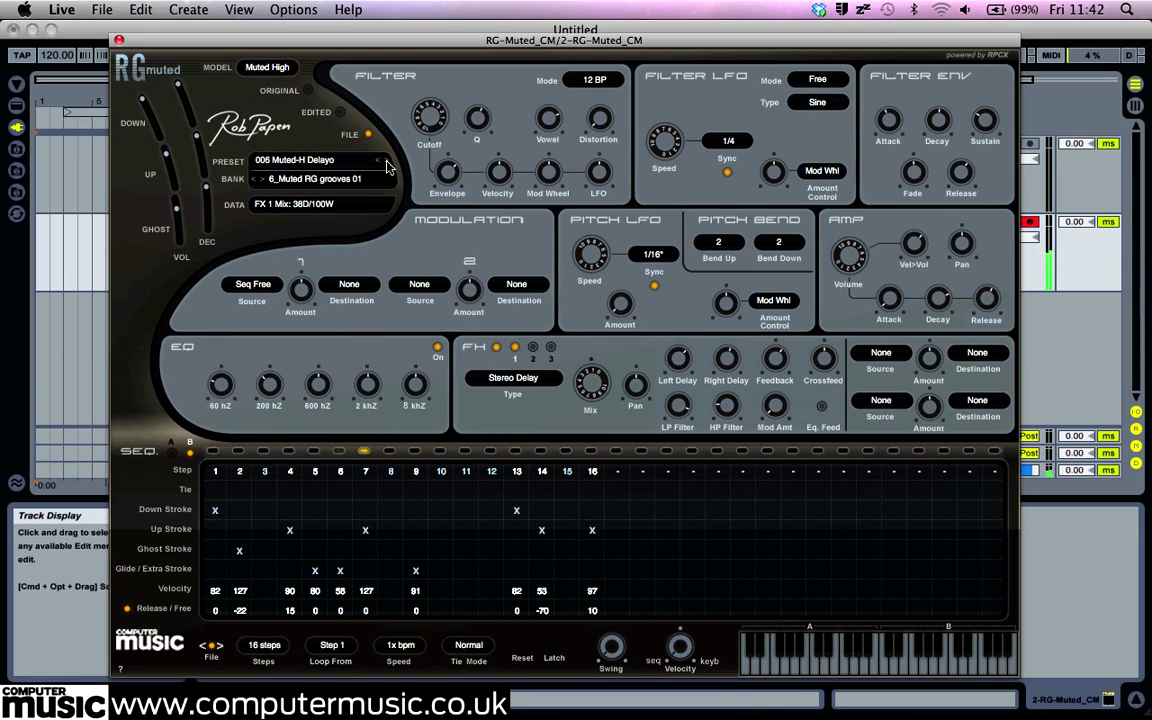
click(384, 161)
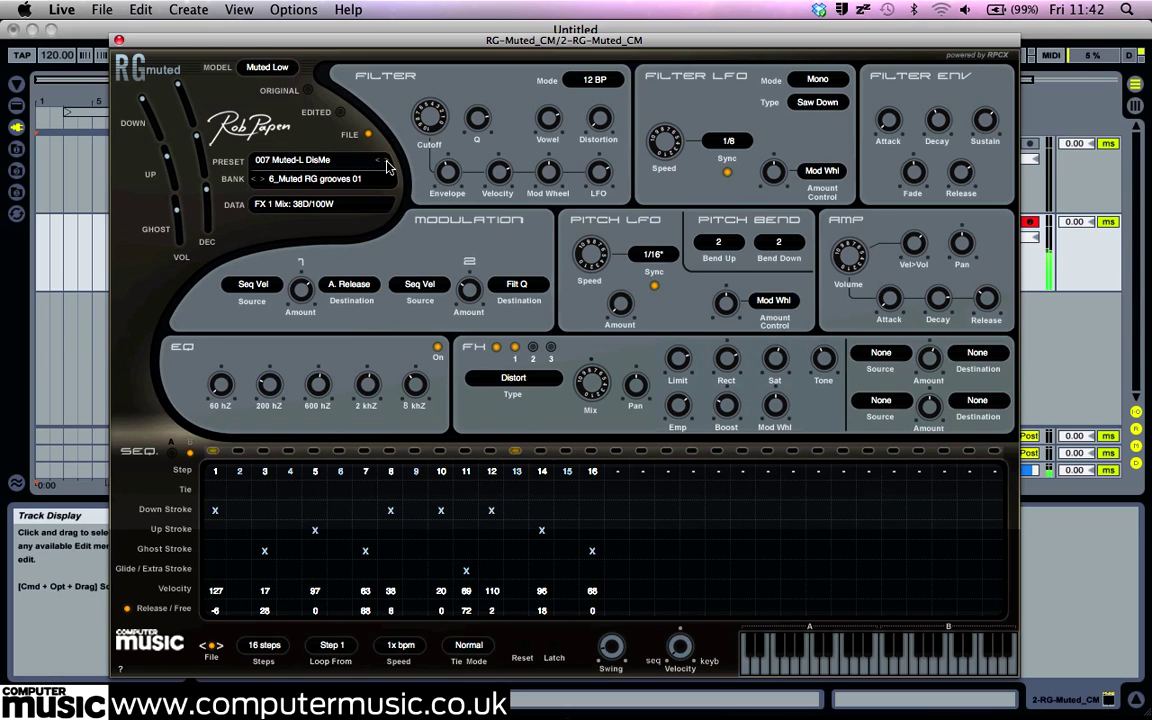
Reset preset slot 007 to the default preset and set the guitar model to Muted High.
click(268, 157)
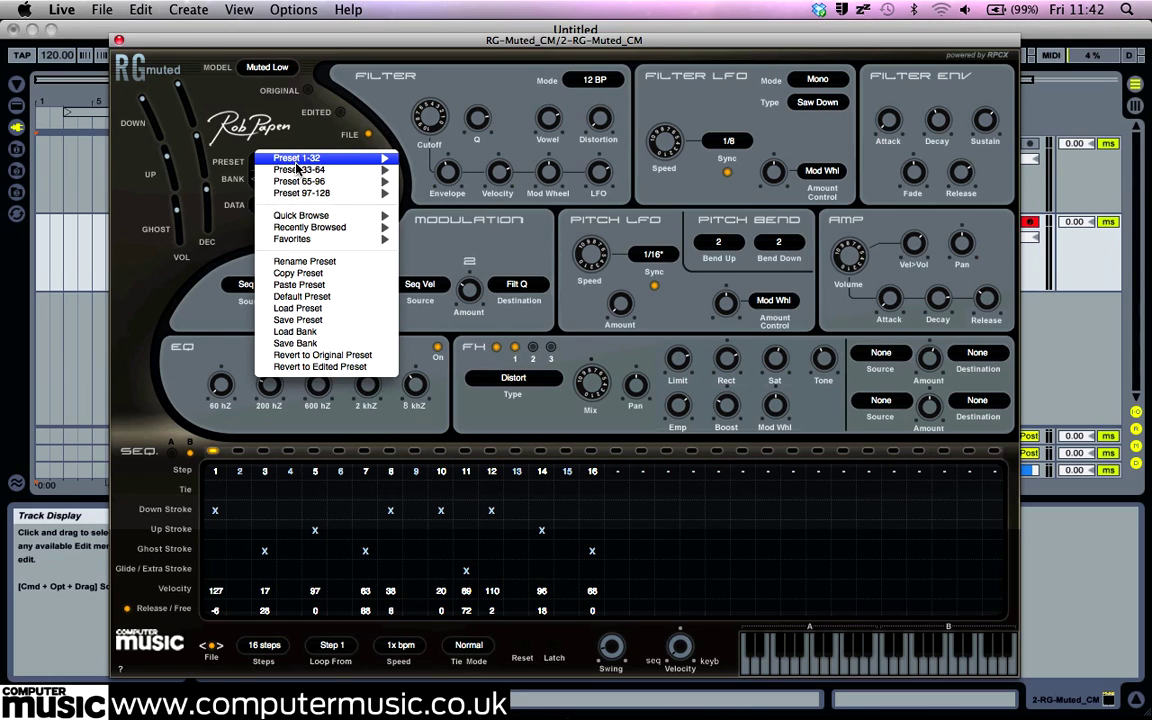
click(330, 297)
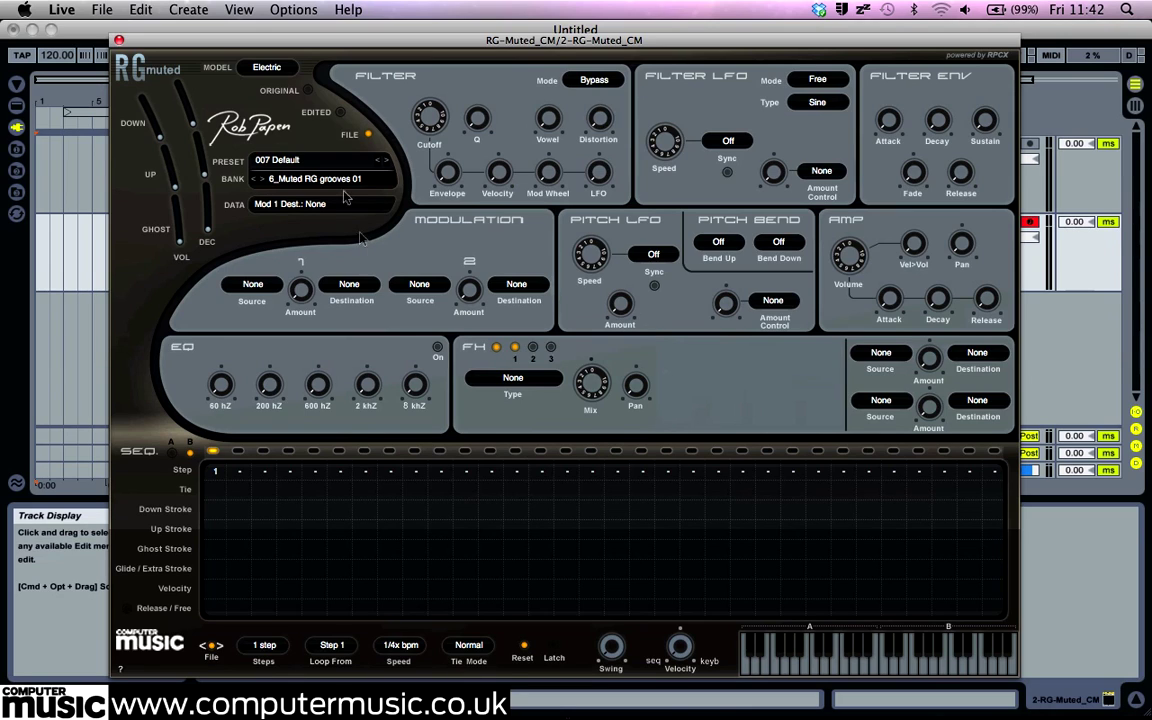
click(258, 68)
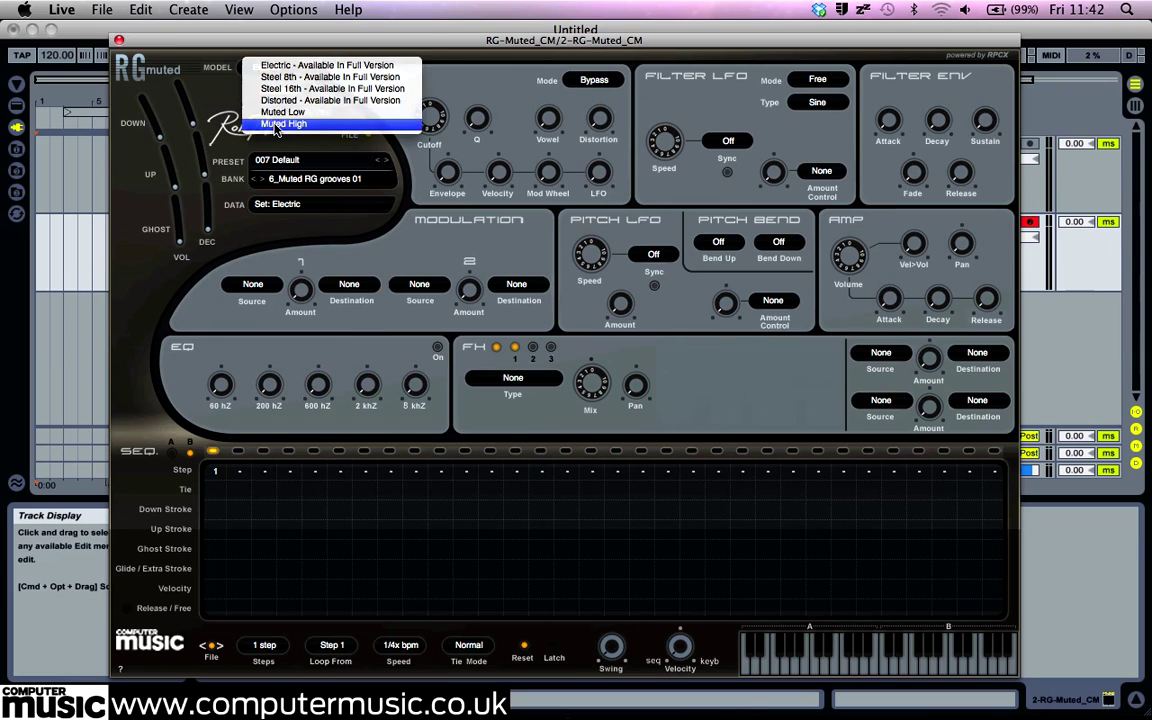
click(280, 124)
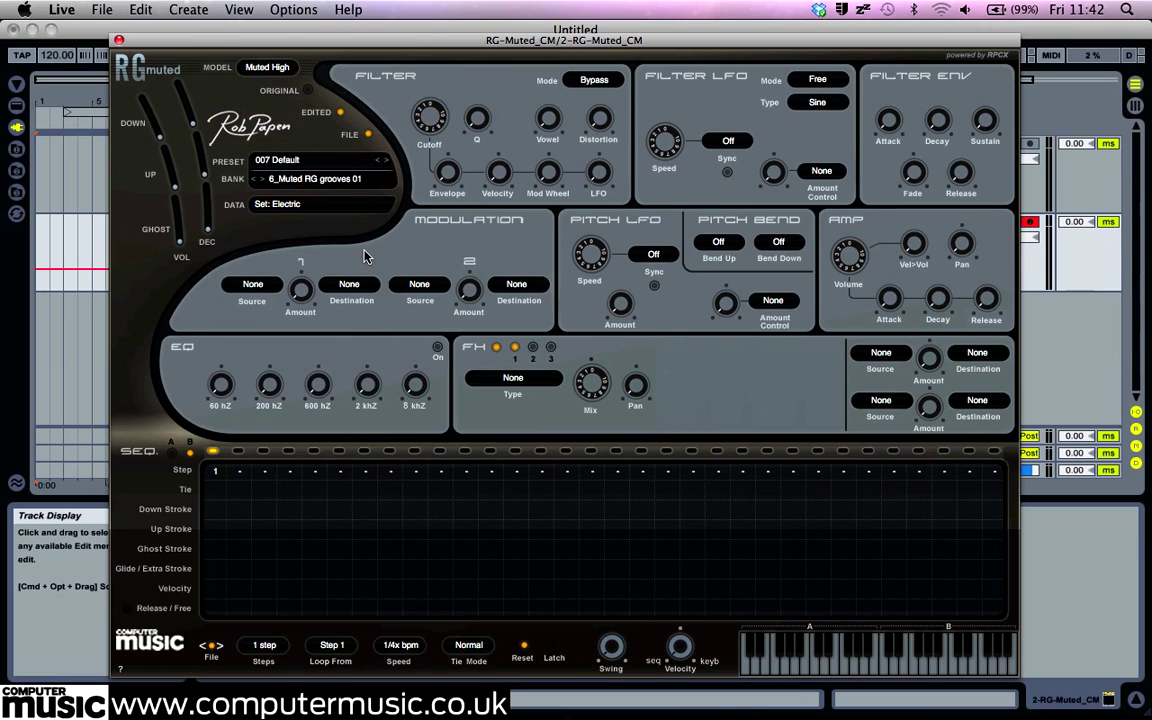
Raise the volume and decay levels of the down, up and ghost strokes.
drag(157, 165, 110, 3)
drag(162, 139, 60, 1)
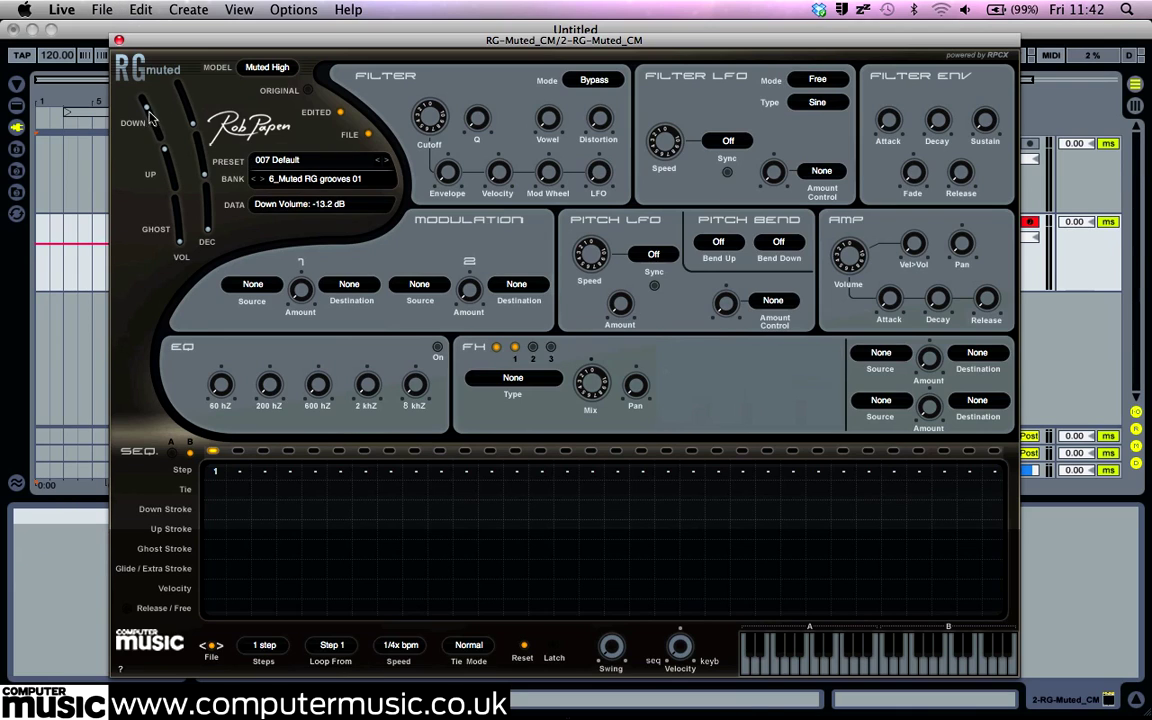
drag(192, 119, 147, 9)
drag(183, 100, 138, 2)
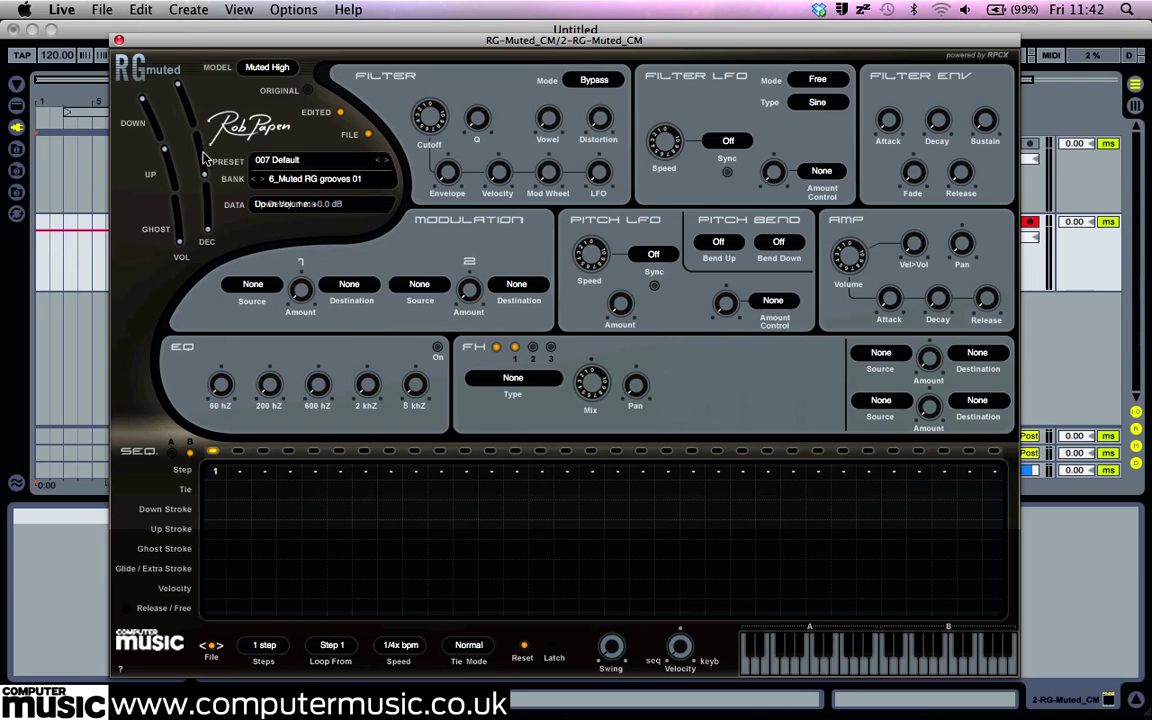
drag(190, 148, 176, 66)
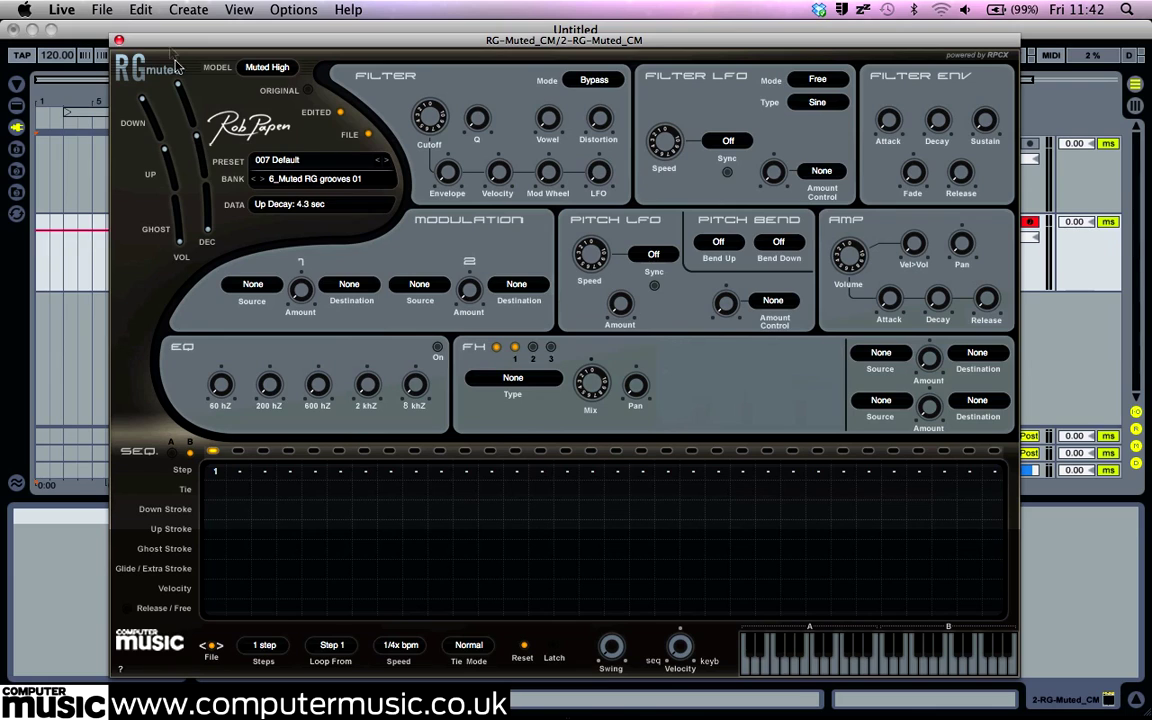
drag(178, 241, 140, 23)
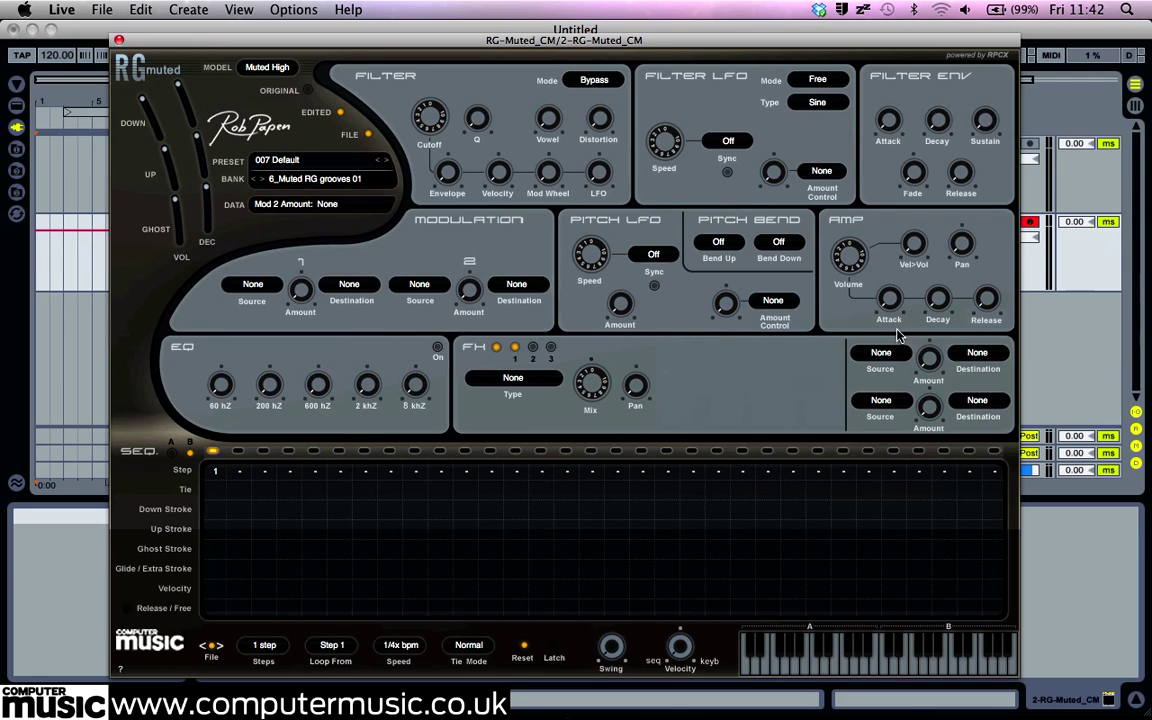
Raise the amp decay and release, and set the main volume to -12.3 dB.
drag(934, 295, 933, 208)
drag(995, 289, 993, 207)
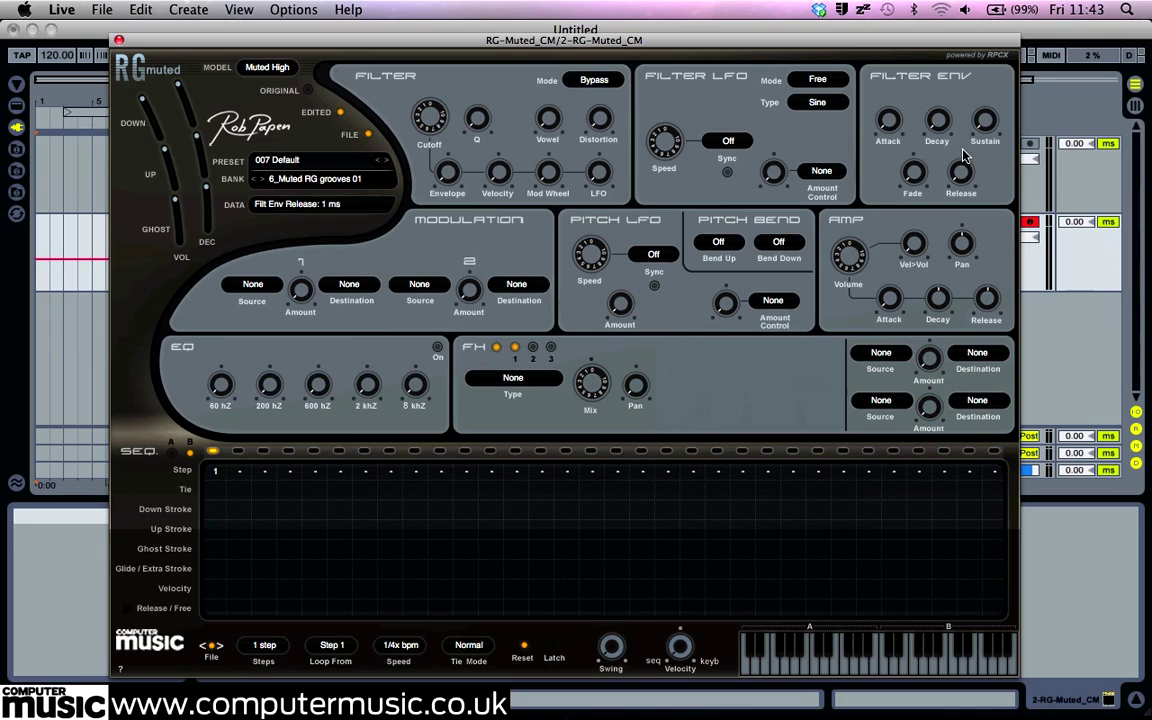
drag(854, 262, 855, 128)
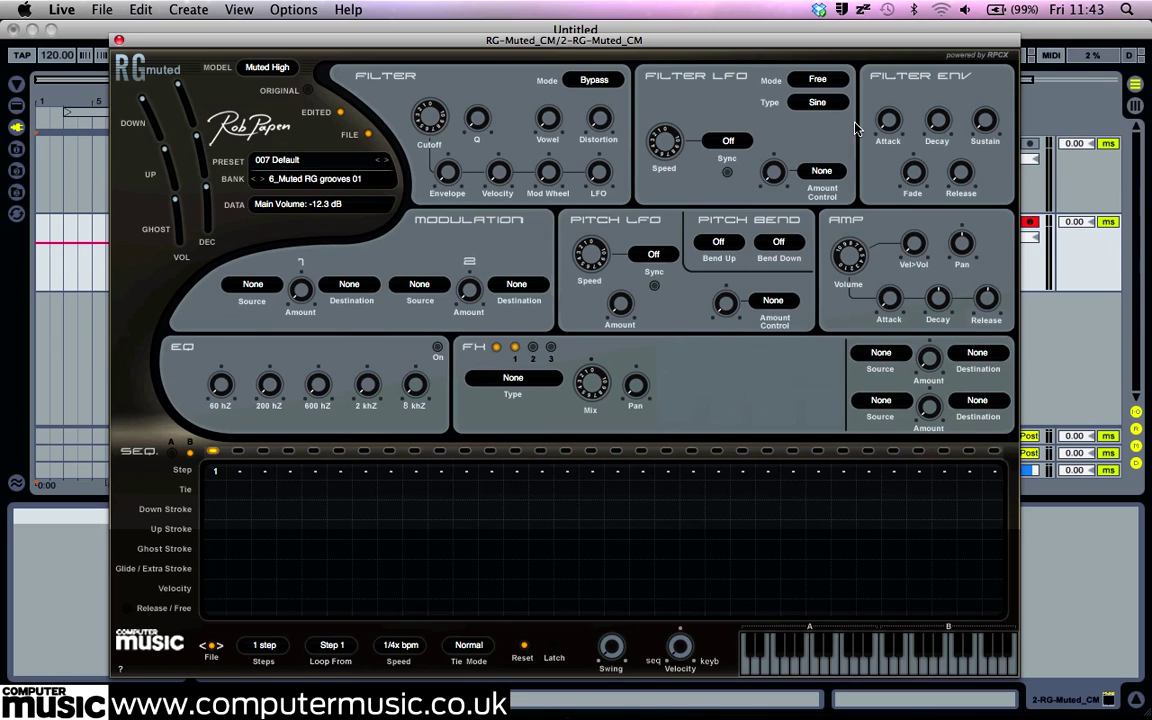
Add a down stroke on step 1 and extend sequence B to 8 steps.
click(215, 474)
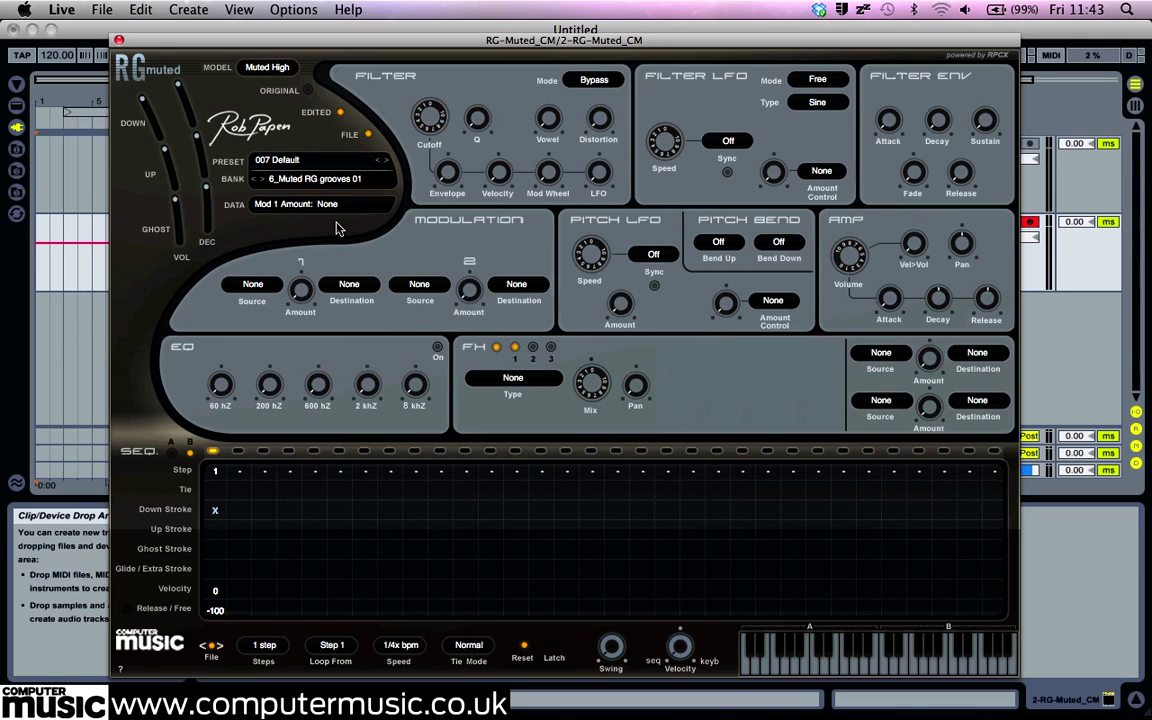
click(250, 152)
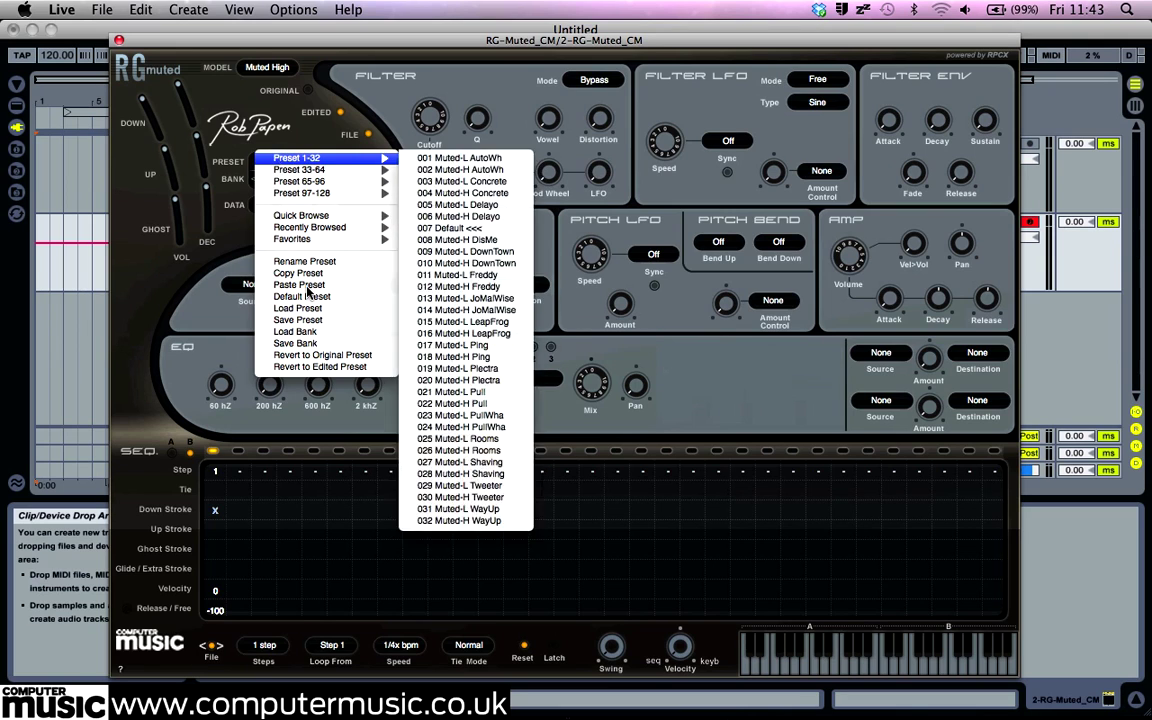
click(150, 286)
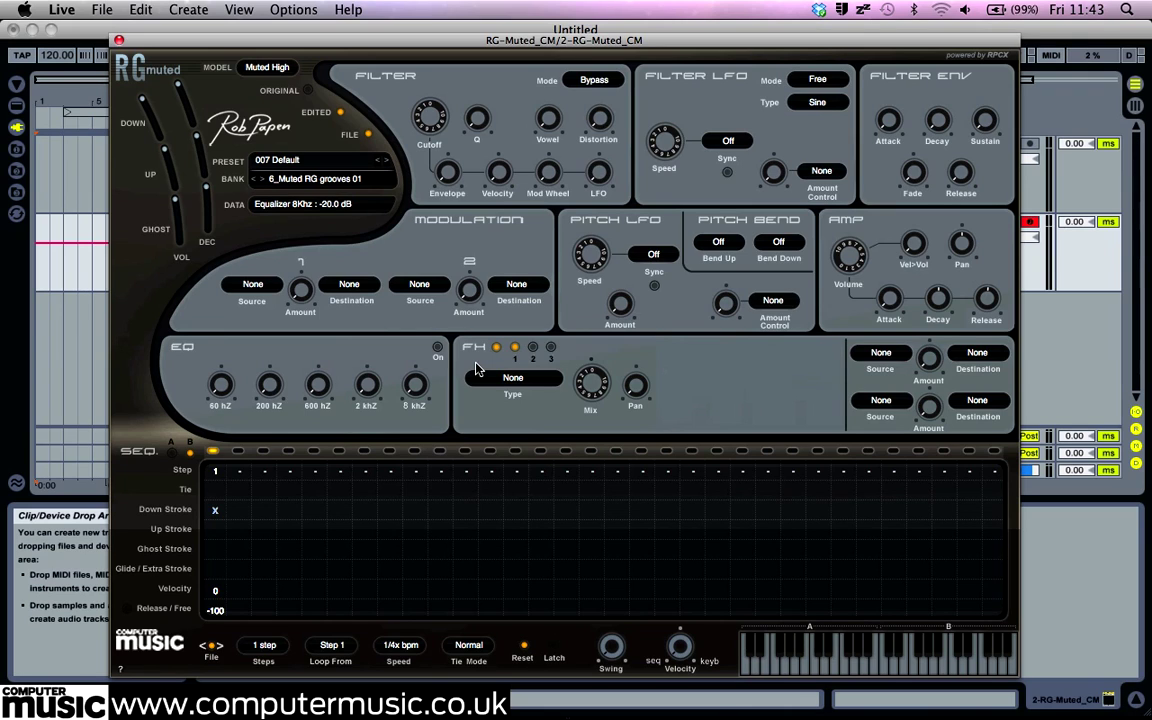
click(263, 648)
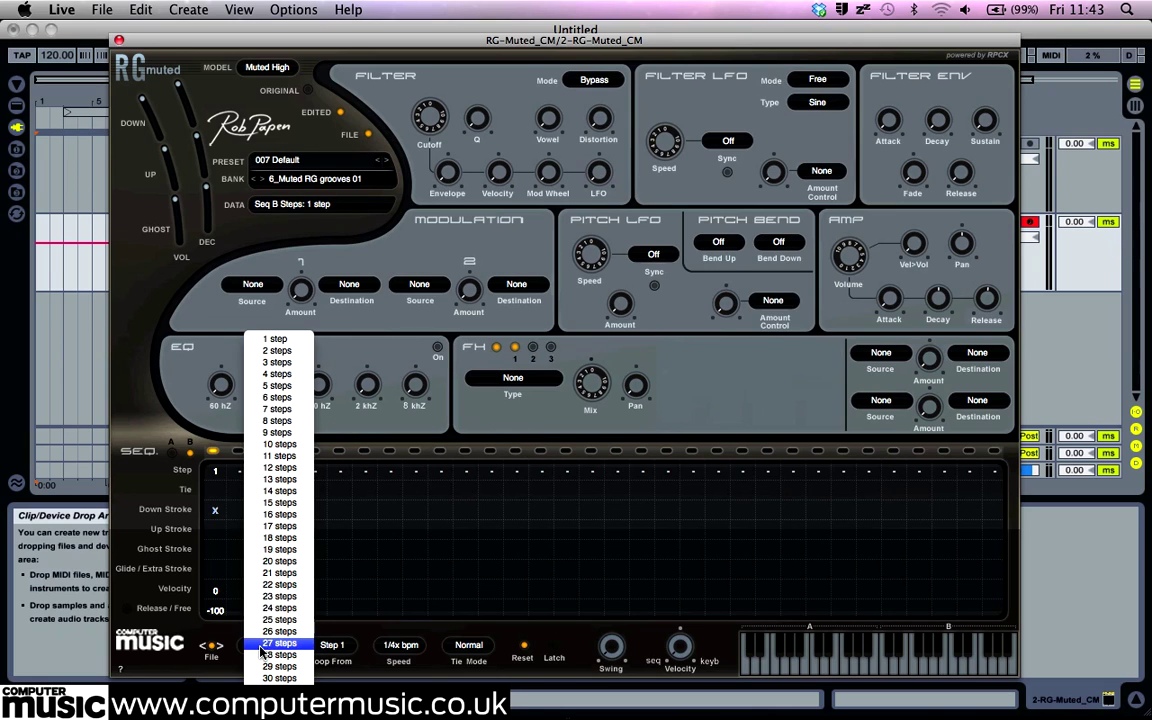
click(286, 427)
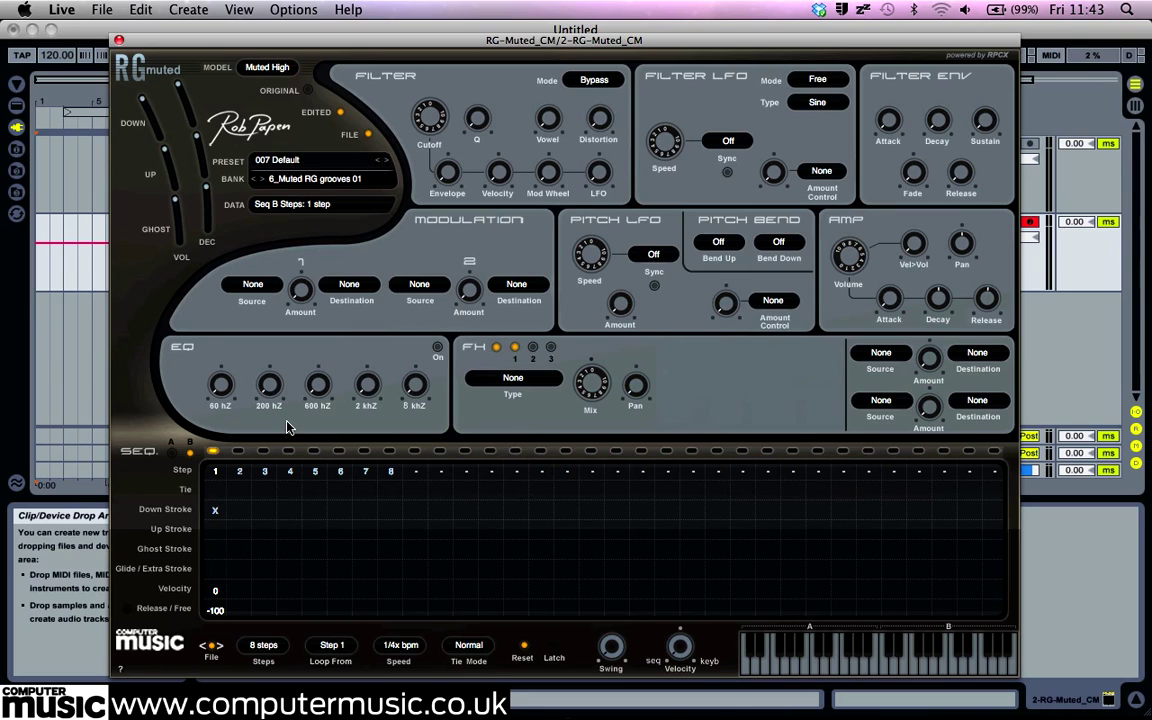
Program down strokes on steps 4 and 8, an up stroke on 6, ghost strokes on 3 and 7, and set speed to 1x bpm.
click(265, 509)
click(289, 509)
click(340, 474)
click(365, 474)
click(391, 472)
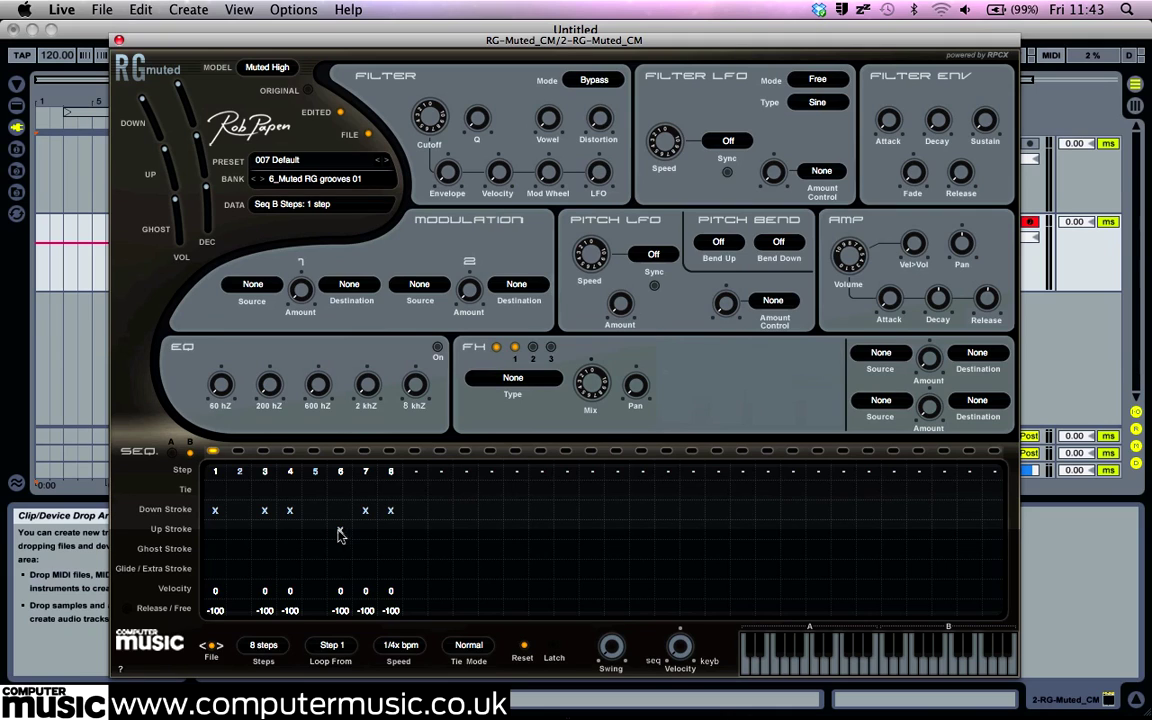
click(264, 550)
click(364, 549)
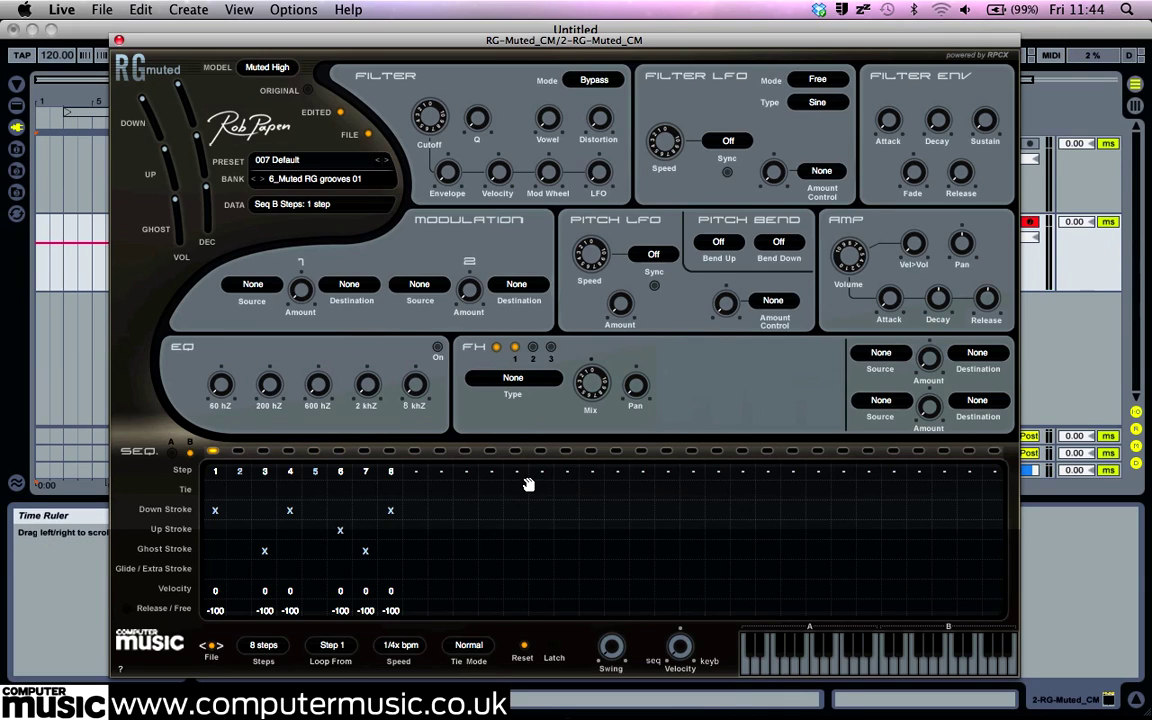
click(404, 647)
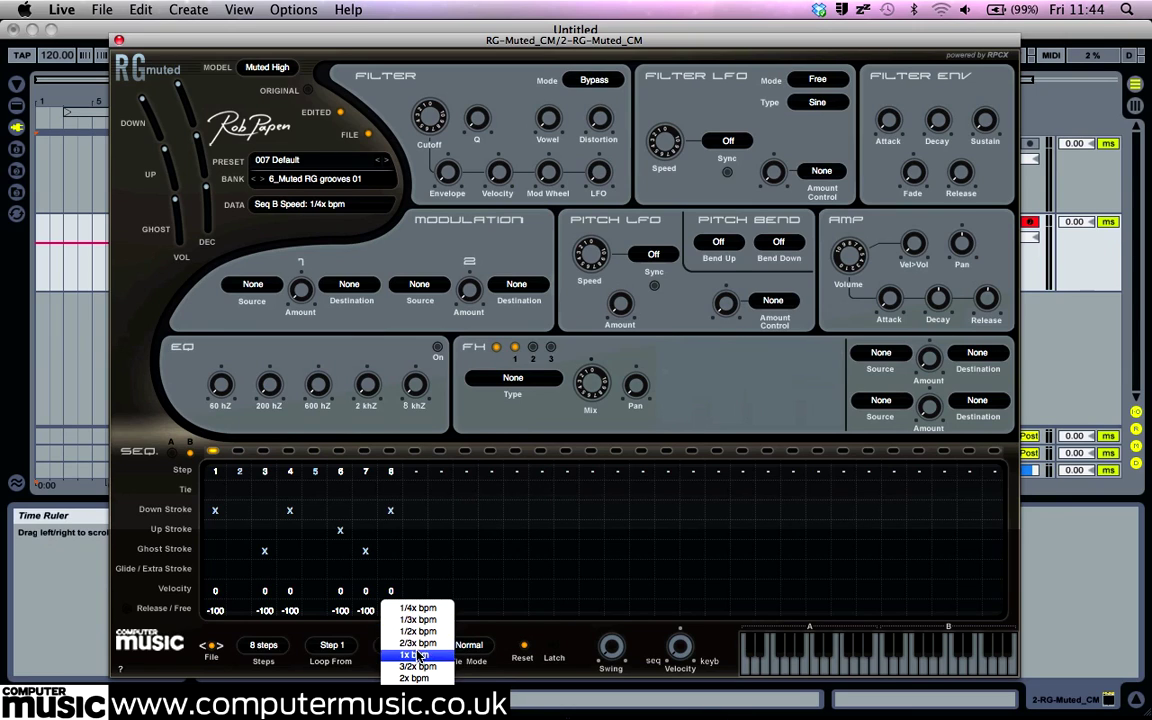
click(590, 492)
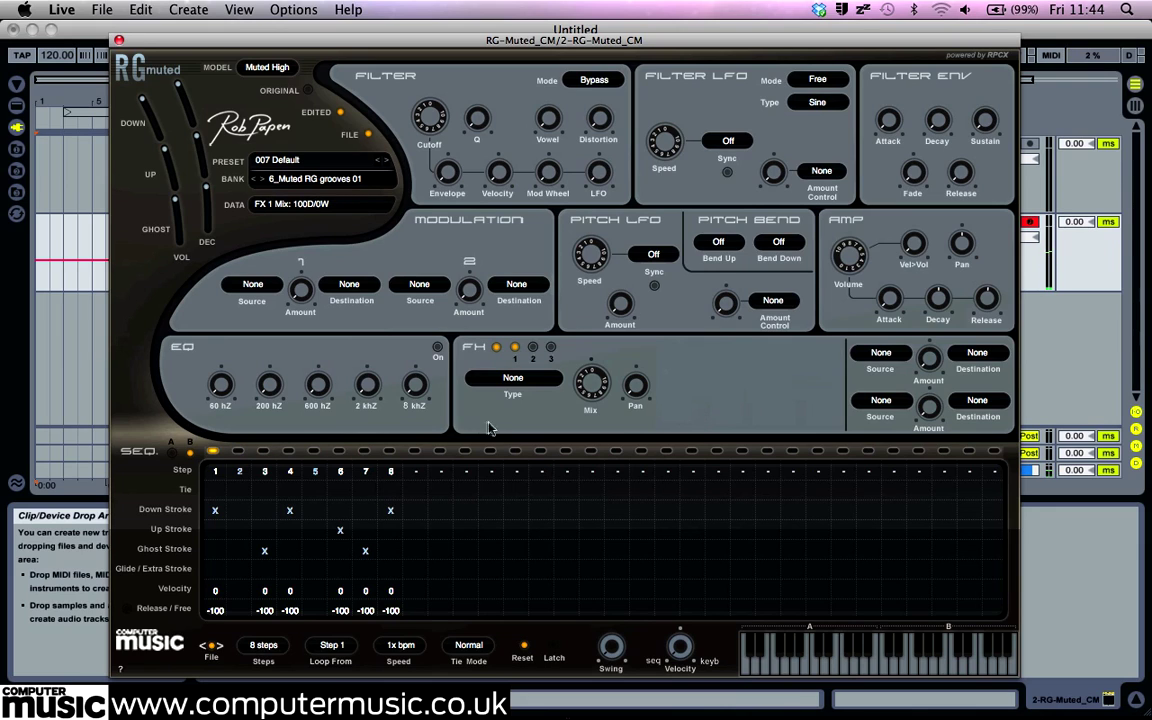
Add ties on steps 2 and 5 of the sequence and raise the amp decay further.
click(239, 472)
click(239, 490)
click(315, 490)
mouse_move(938, 308)
drag(938, 305, 940, 242)
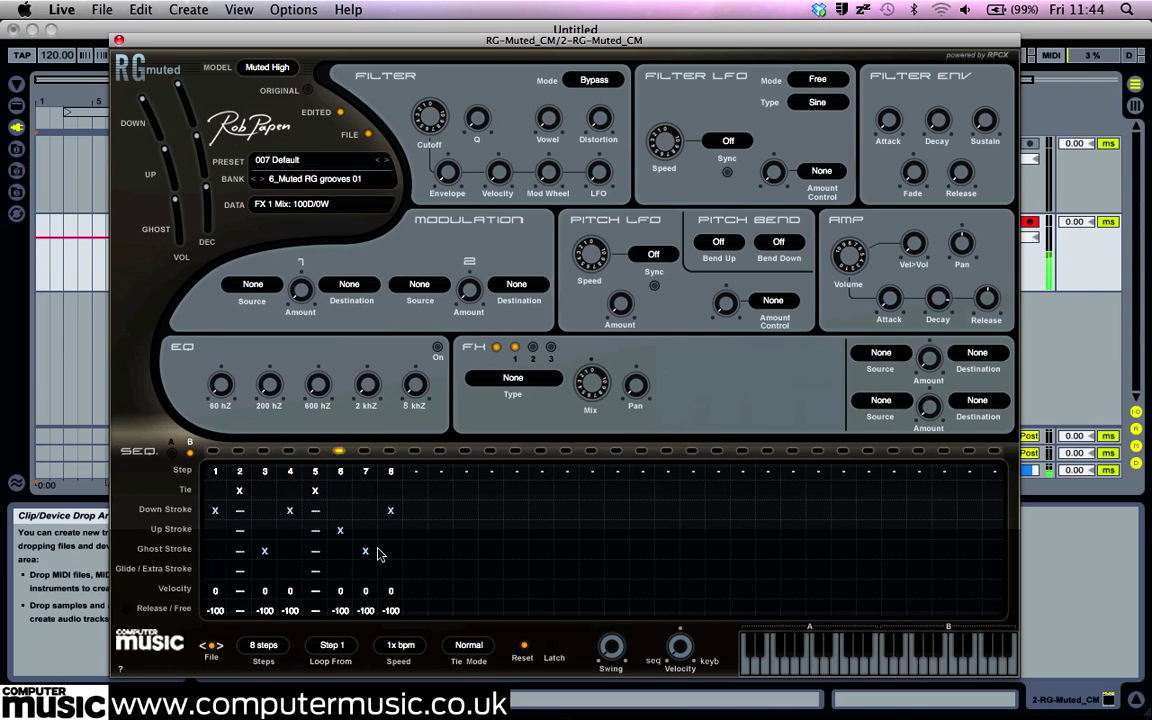
Clear the ties from steps 2 and 5 of the sequence.
click(239, 472)
click(315, 472)
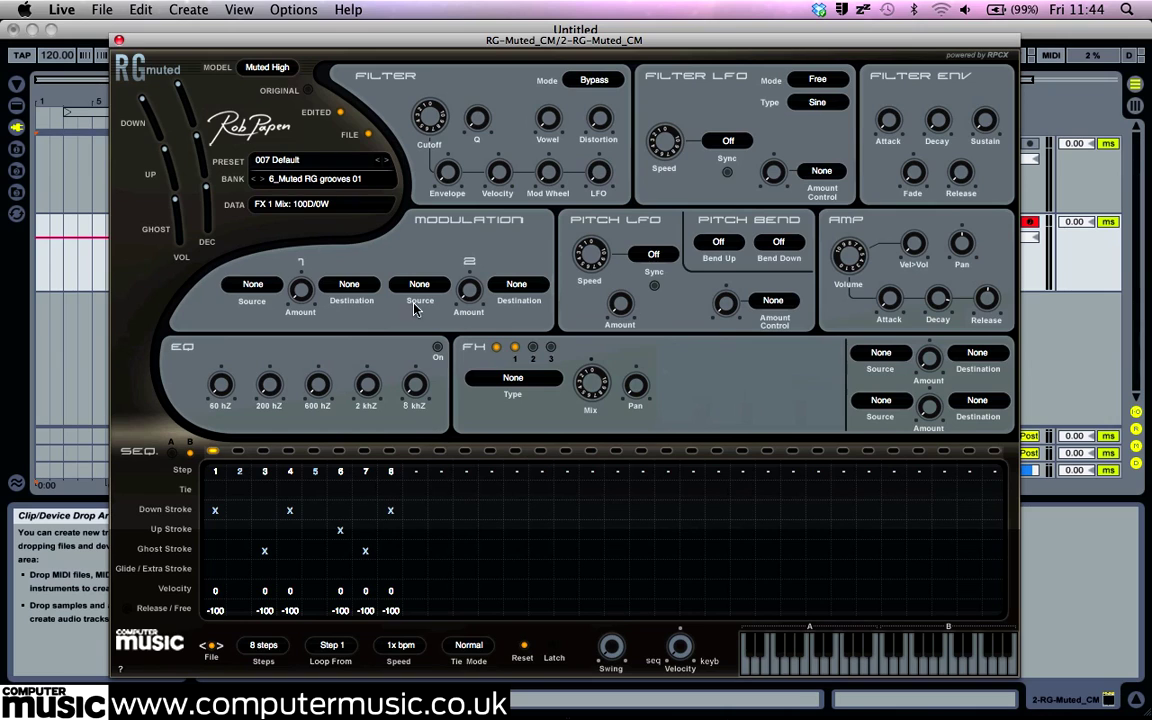
Set the filter to 12dB BandPass with an envelope amount of +20 %, and raise its Q.
click(600, 82)
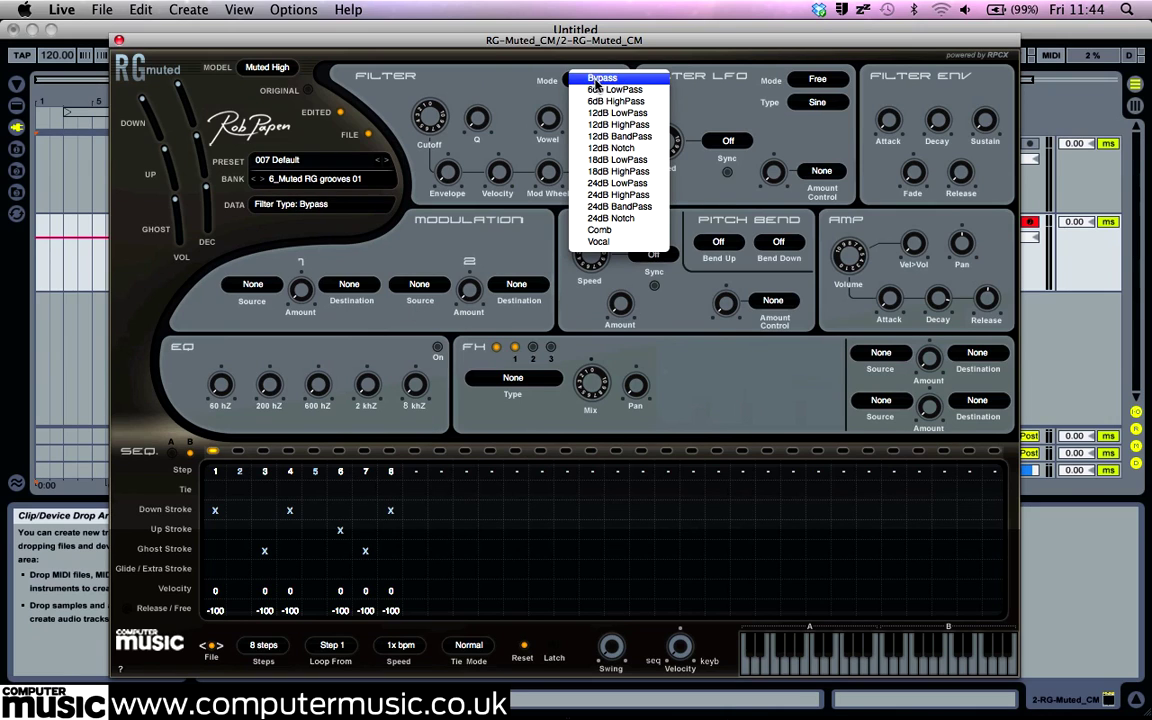
click(580, 136)
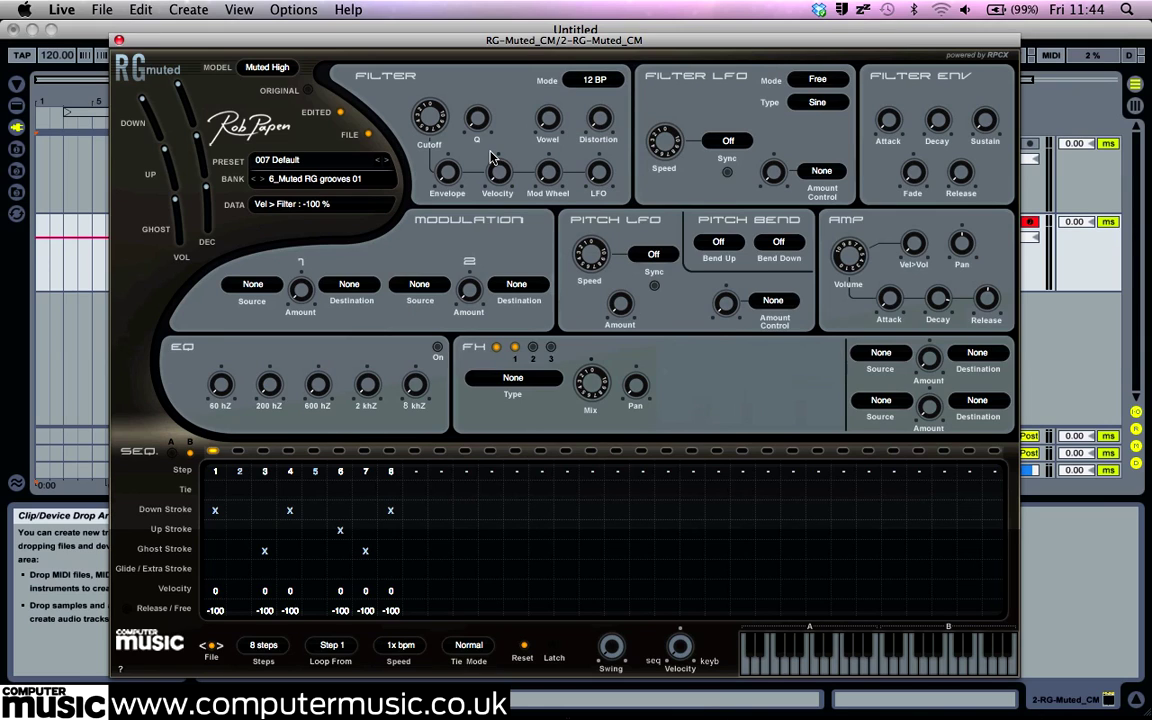
drag(448, 168, 452, 70)
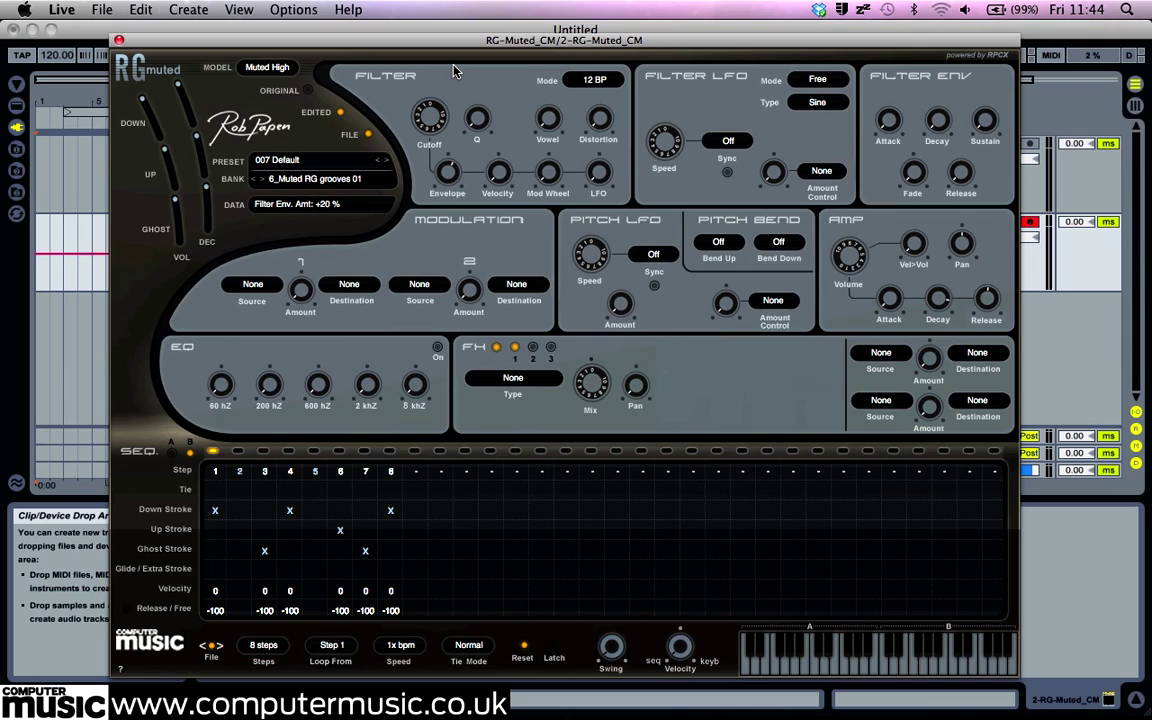
drag(473, 119, 475, 50)
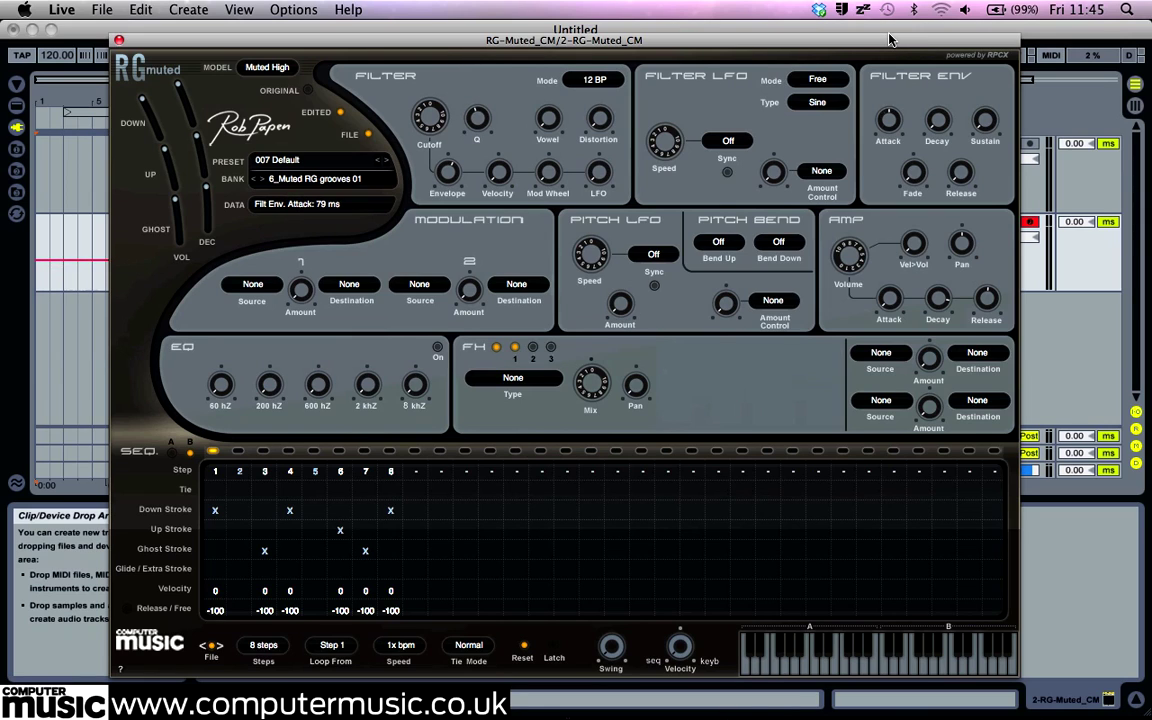
Lower the filter envelope's attack and raise its decay.
drag(890, 33, 890, 56)
drag(940, 117, 942, 20)
click(600, 175)
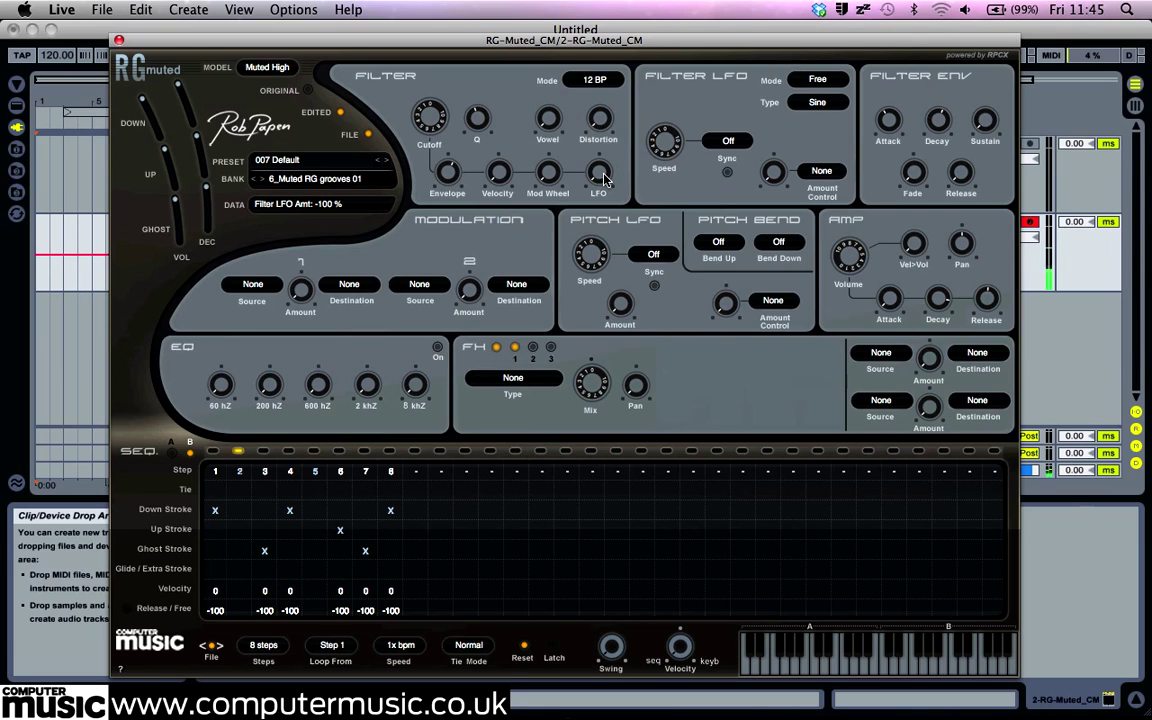
Load the Amp Sim effect into FX slot 1 and set its distortion to 22 %.
click(515, 390)
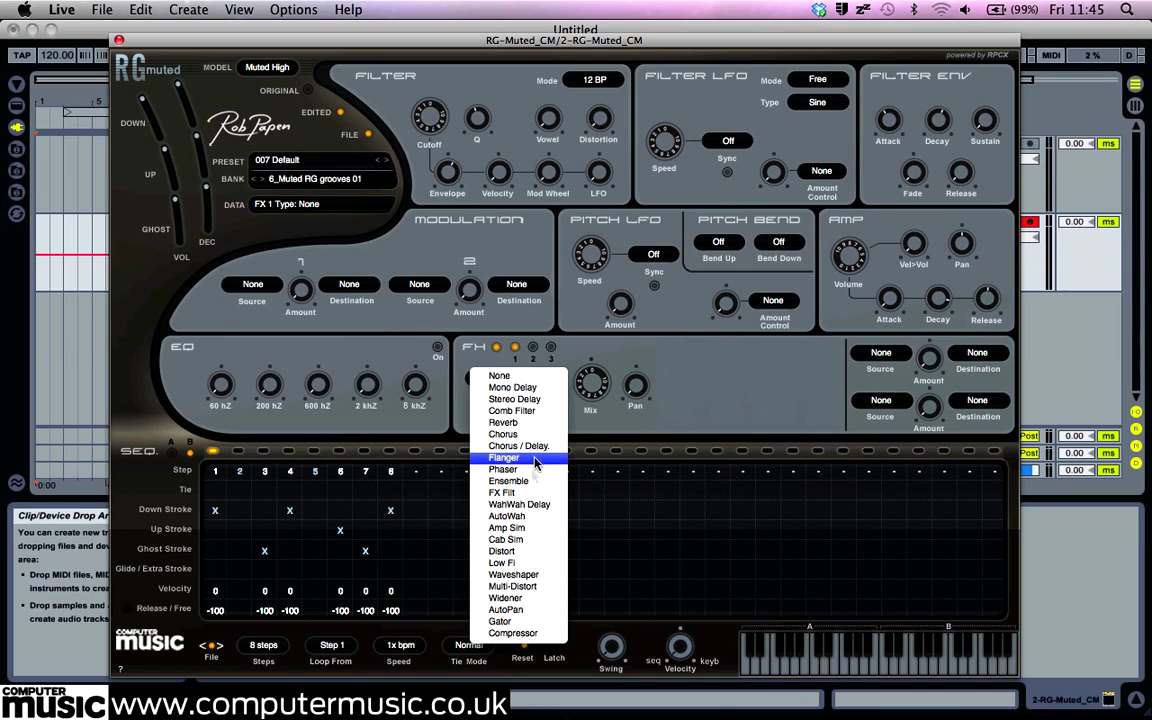
click(520, 530)
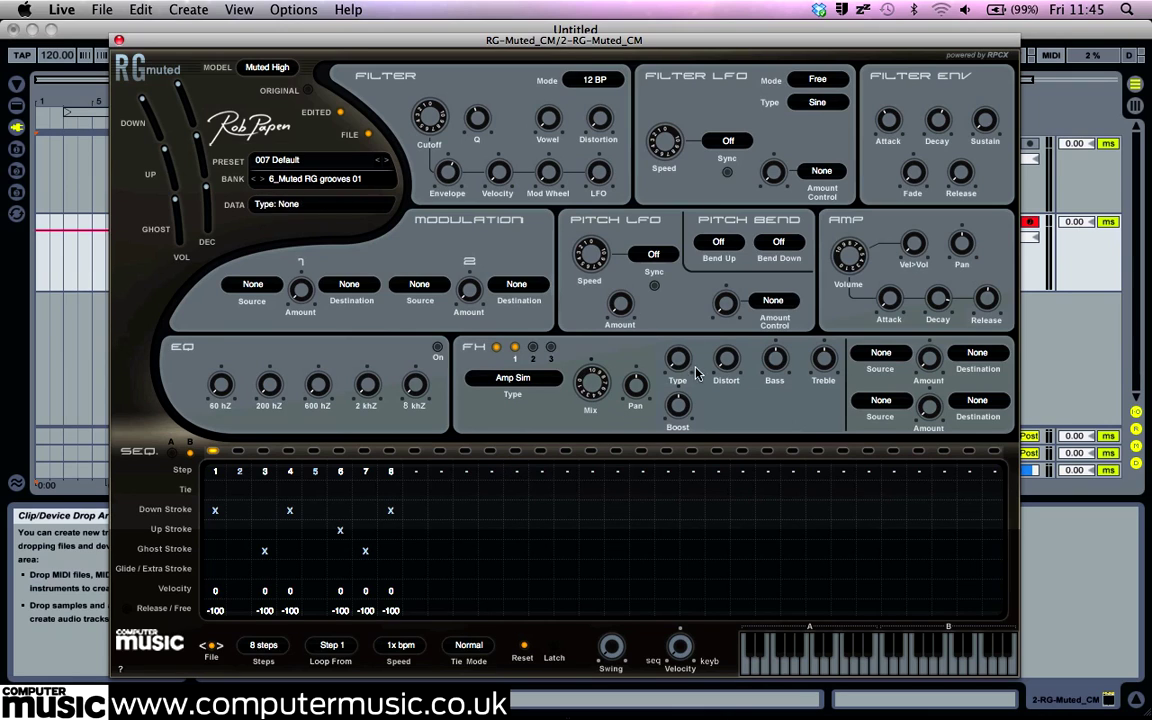
drag(724, 360, 724, 326)
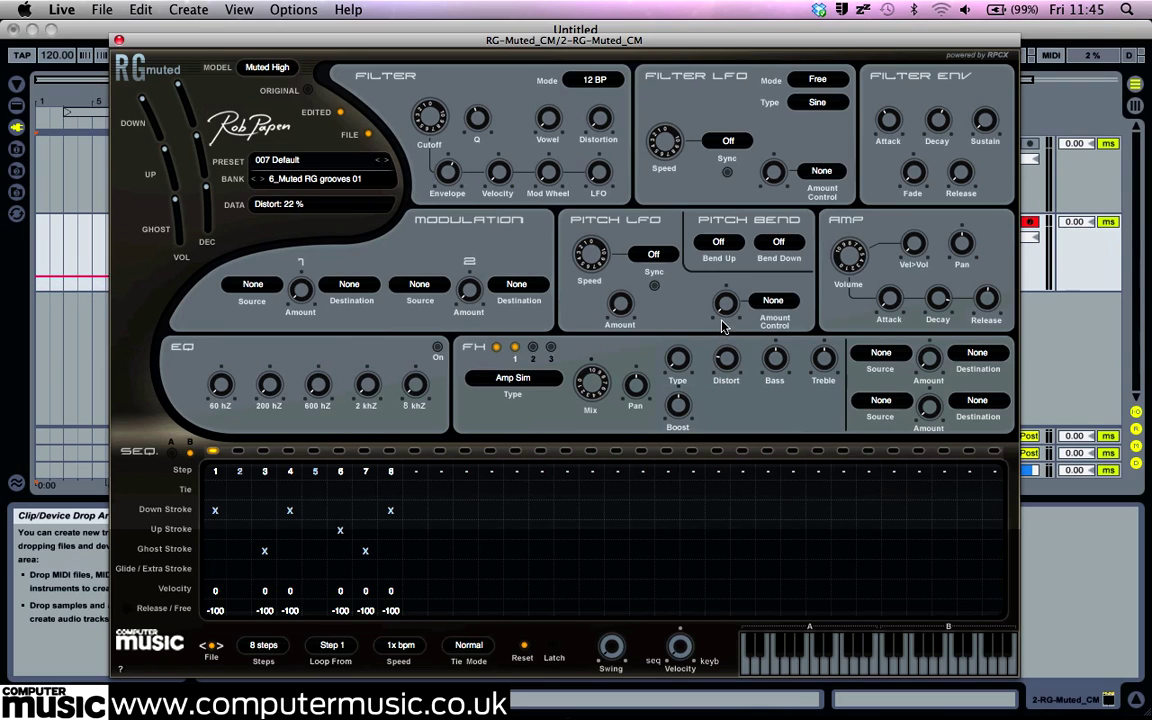
Load the Phaser effect into FX slot 2.
click(532, 346)
click(512, 377)
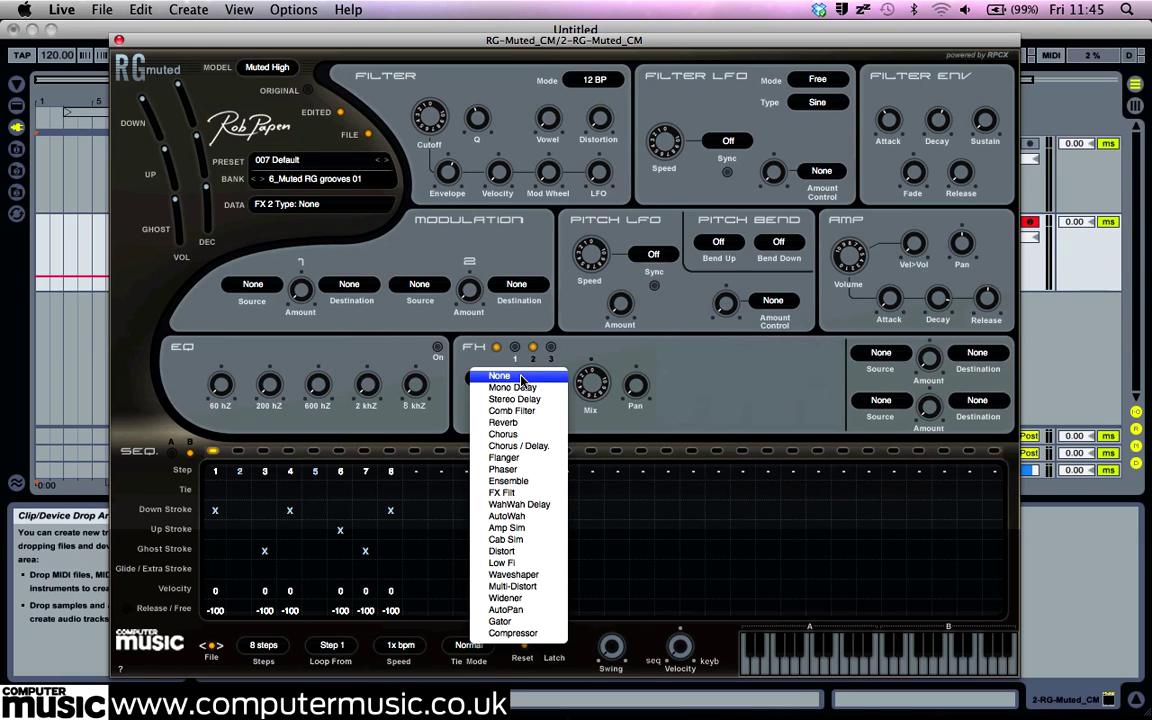
click(505, 469)
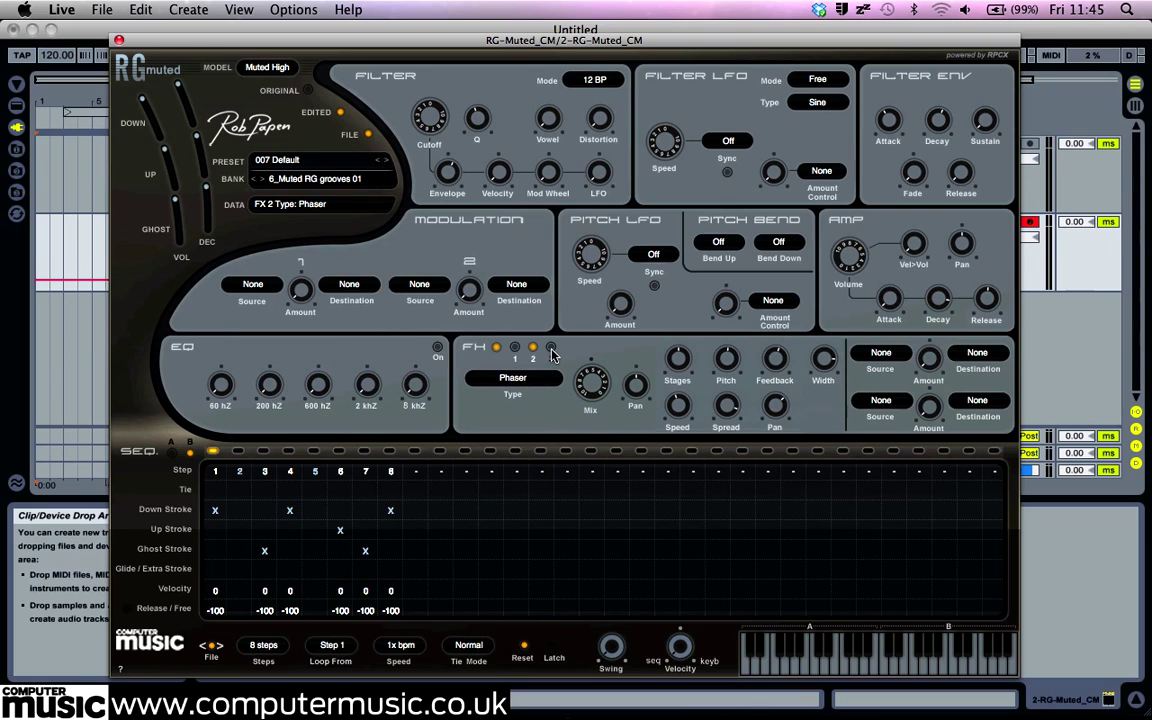
Load the Stereo Delay effect into FX slot 3.
click(550, 347)
click(512, 377)
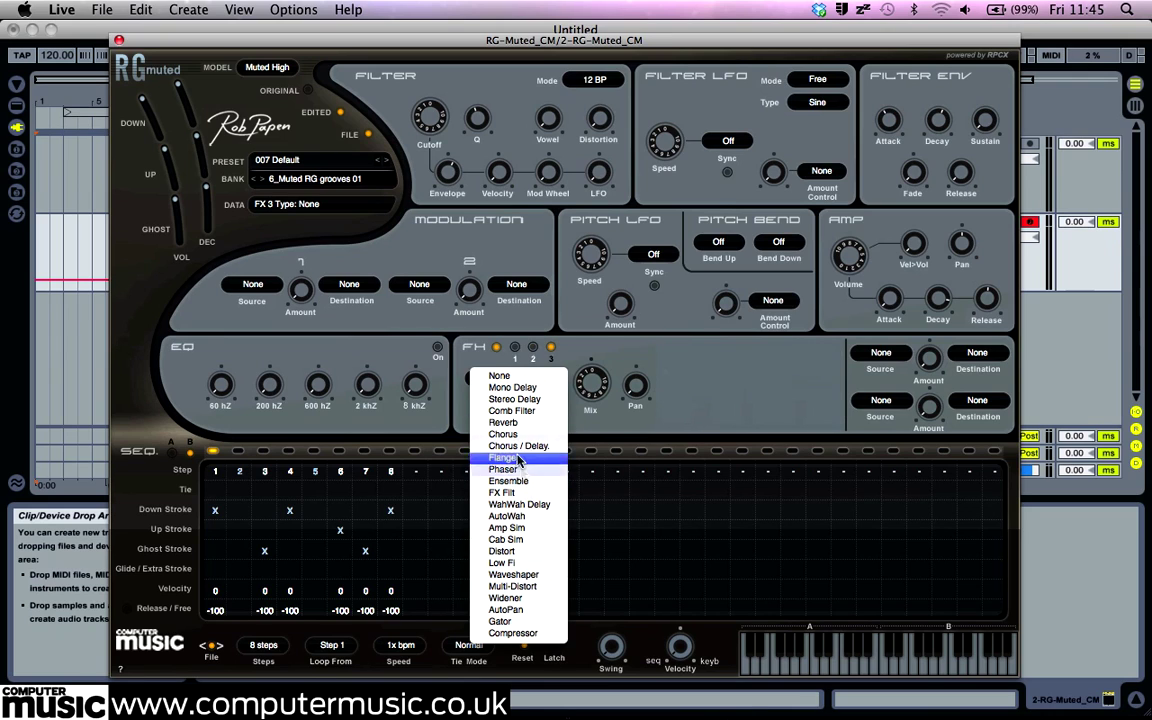
click(514, 399)
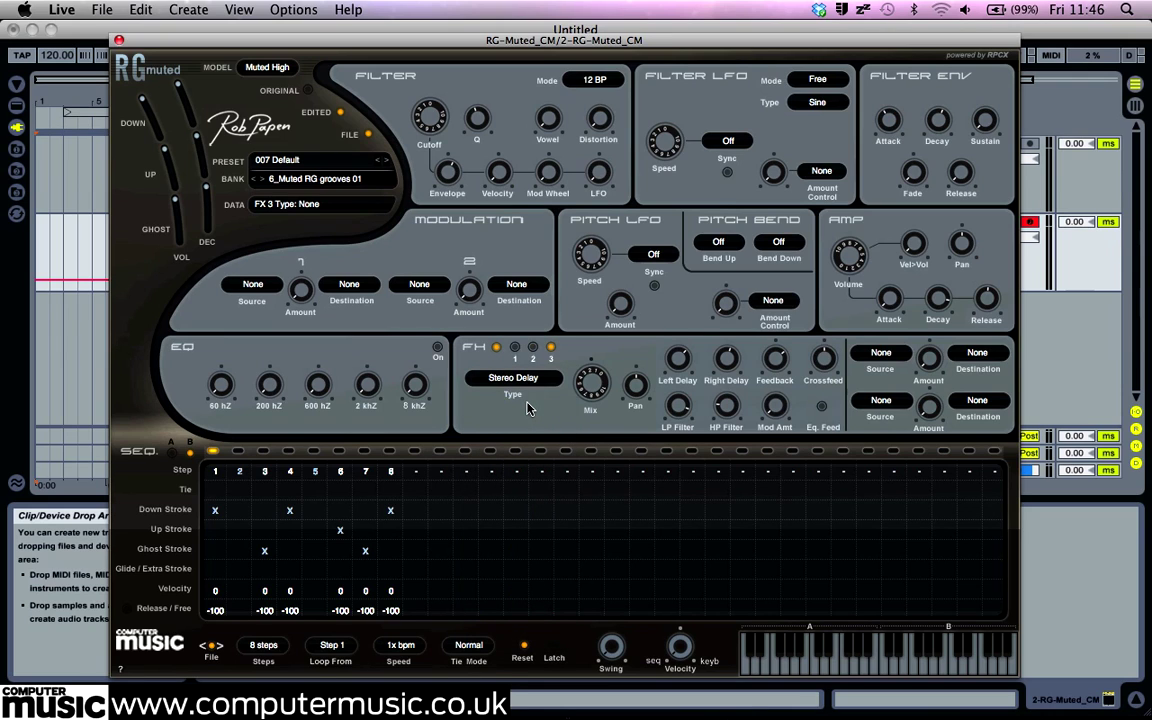